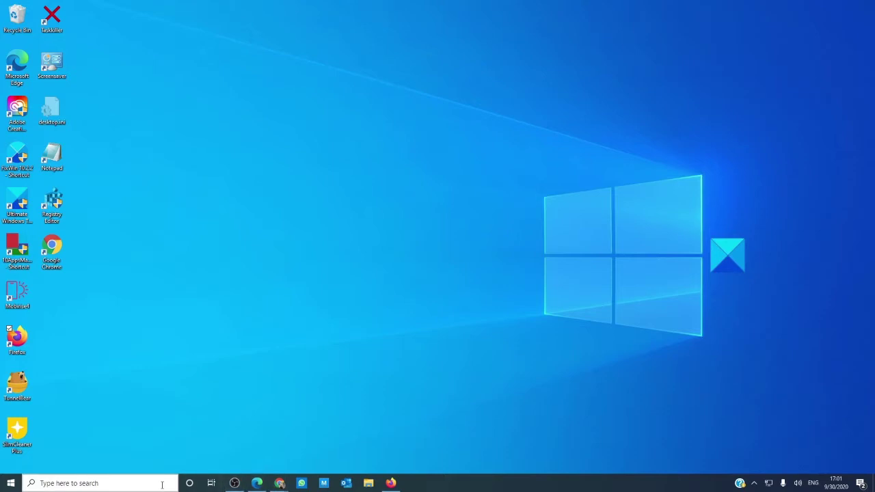
# Search Windows for Disk Cleanup and run it on the Windows (C:) drive.
pyautogui.click(175, 484)
pyautogui.write('d')
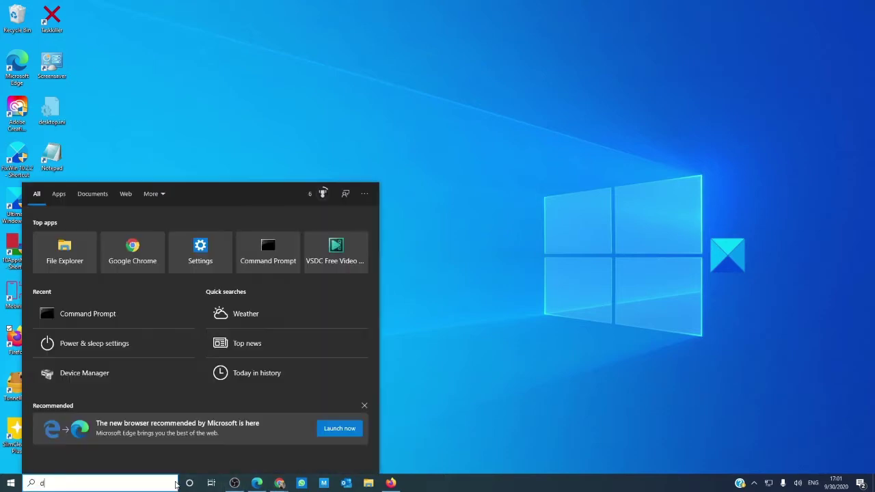
pyautogui.write('isk')
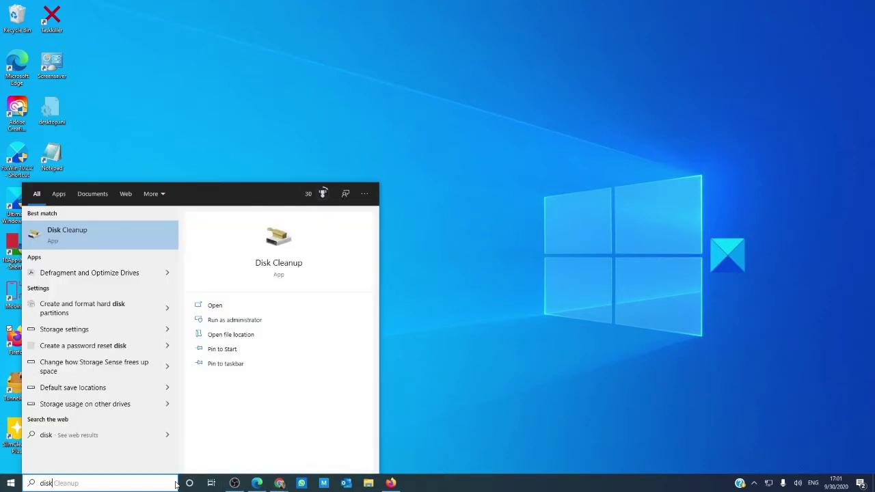
pyautogui.press('Return')
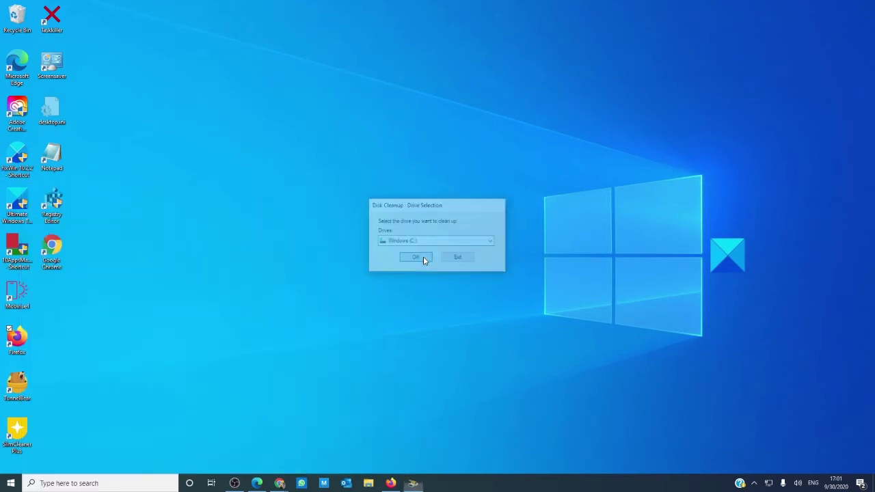
pyautogui.click(423, 257)
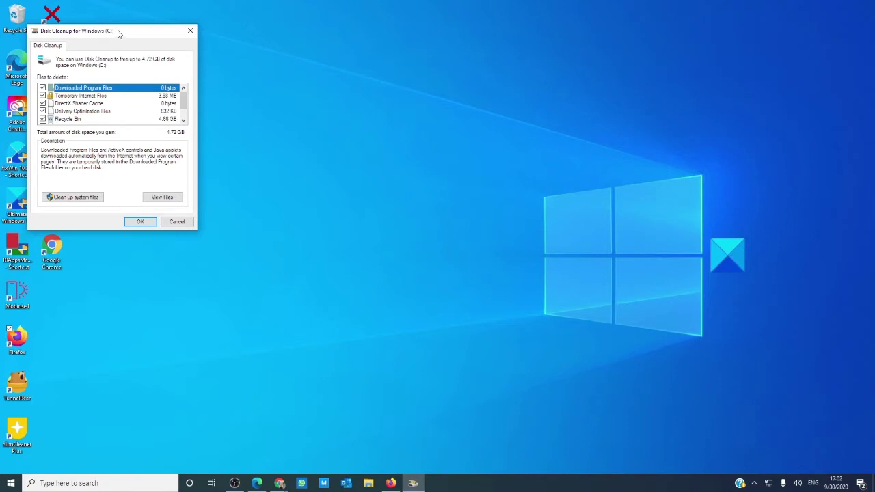
# Examine the Temporary Internet Files entry in Disk Cleanup and close the dialog without cleaning.
pyautogui.moveTo(119, 35); pyautogui.dragTo(368, 139)
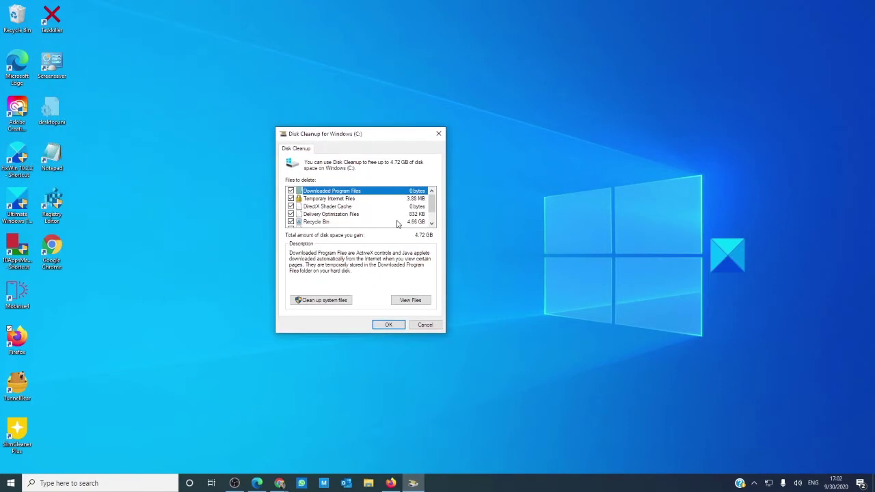
pyautogui.click(352, 199)
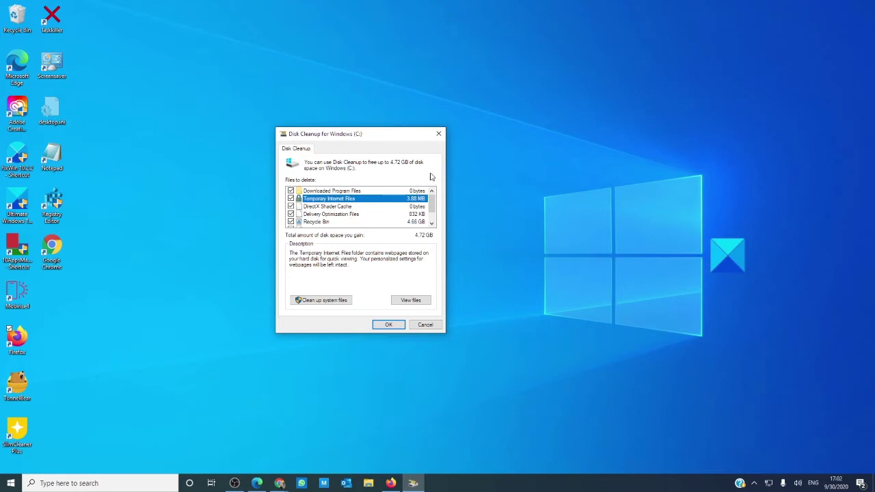
pyautogui.click(440, 134)
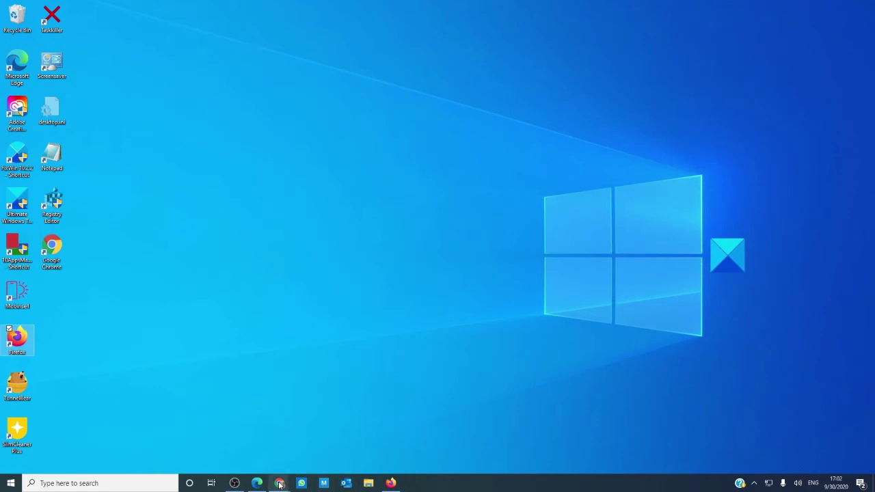
# Switch to Chrome, view the browsing history page with its Clear browsing data option, and minimize the browser.
pyautogui.moveTo(279, 485)
pyautogui.click(328, 448)
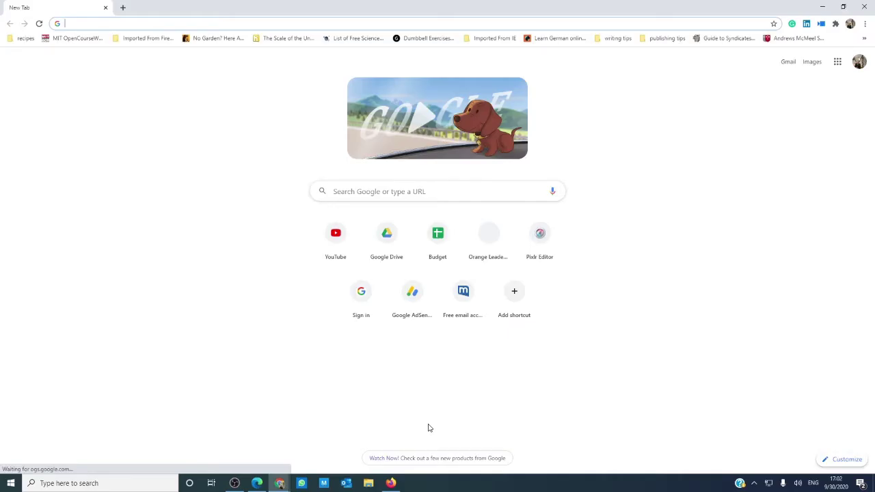
pyautogui.hotkey('ctrl', 'h')
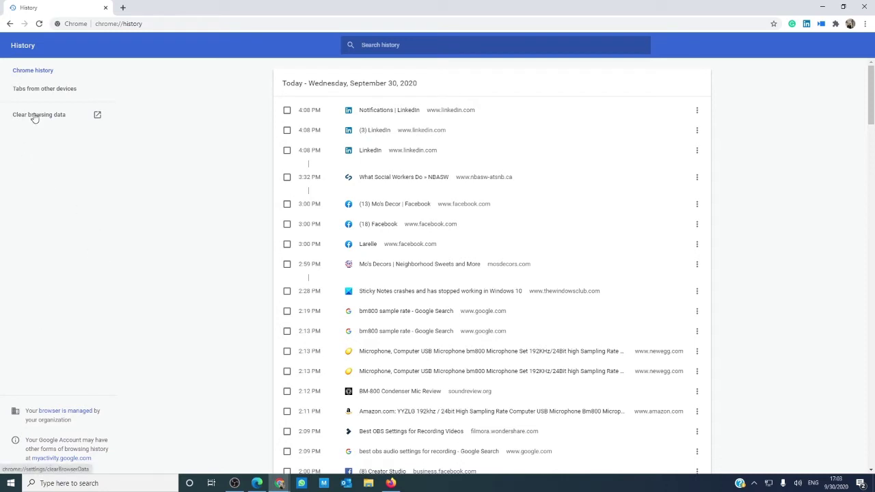
pyautogui.click(823, 6)
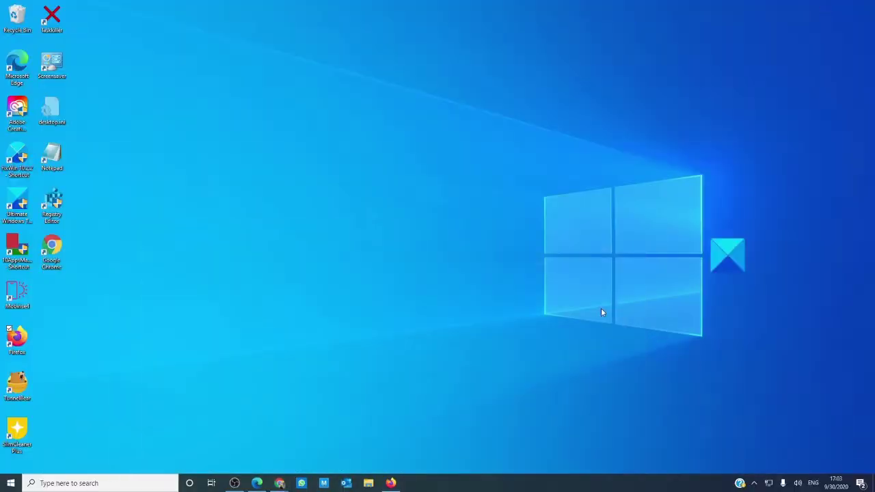
# Switch to Firefox and view the History section of its Library.
pyautogui.click(391, 484)
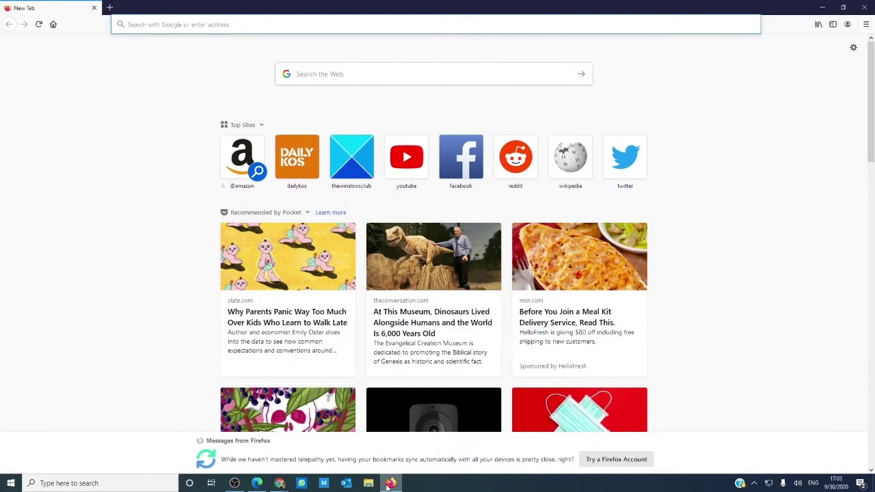
pyautogui.click(866, 24)
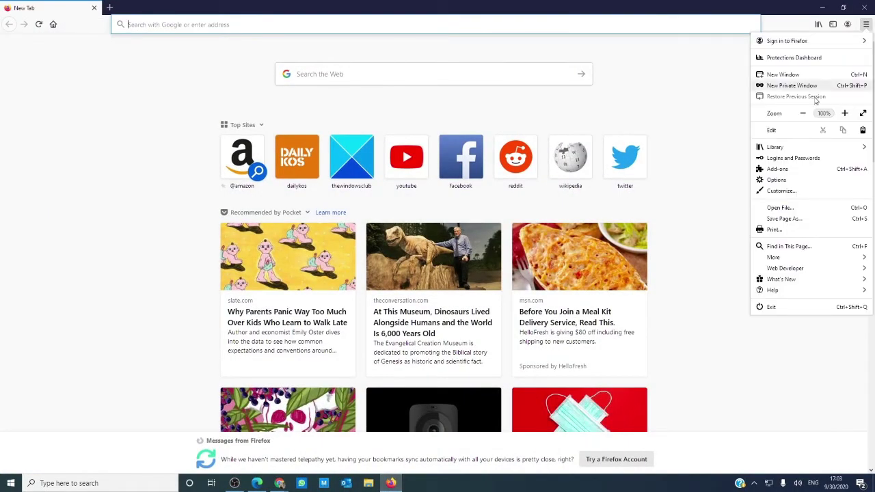
pyautogui.click(801, 148)
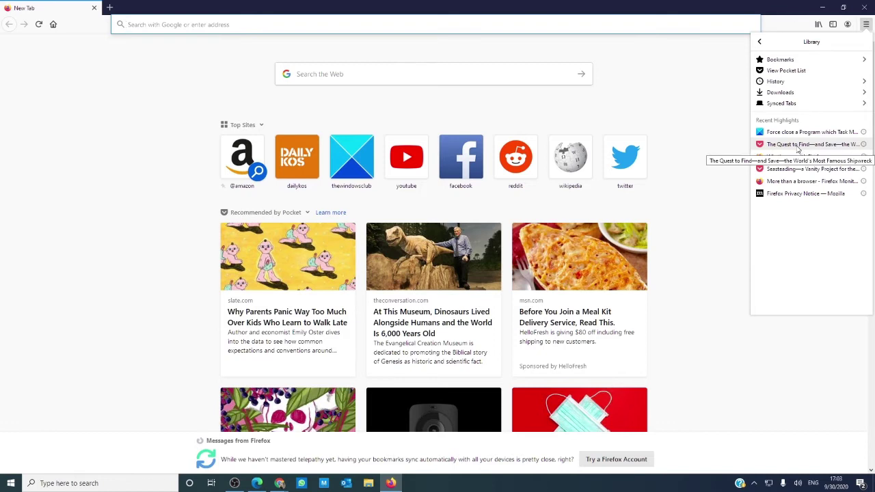
pyautogui.click(792, 83)
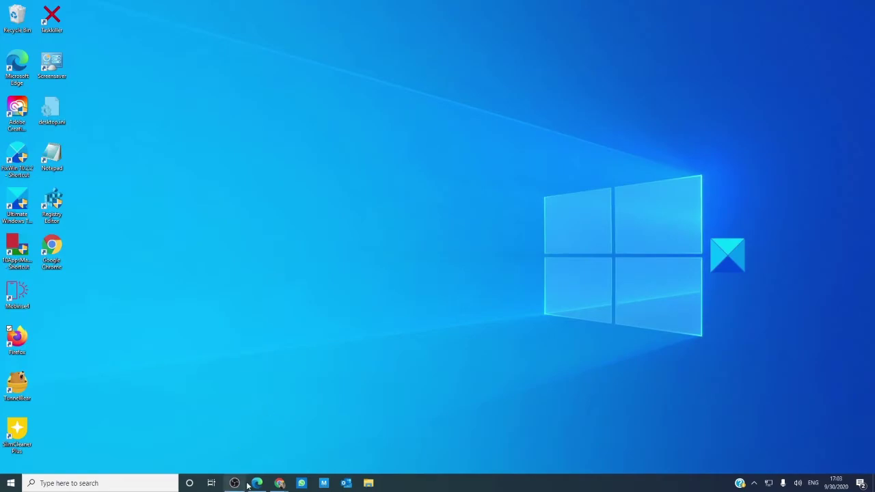
# Switch to Microsoft Edge and locate the History entry among its browser options.
pyautogui.click(256, 484)
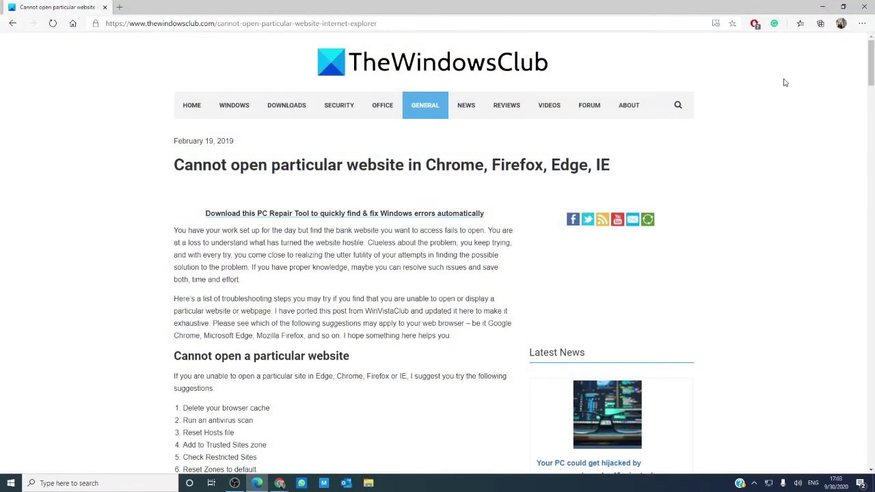
pyautogui.click(863, 23)
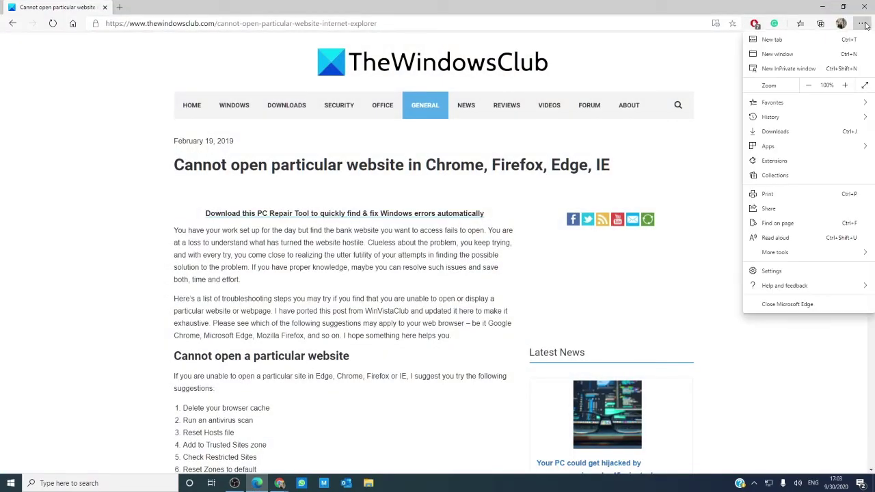
pyautogui.moveTo(816, 117)
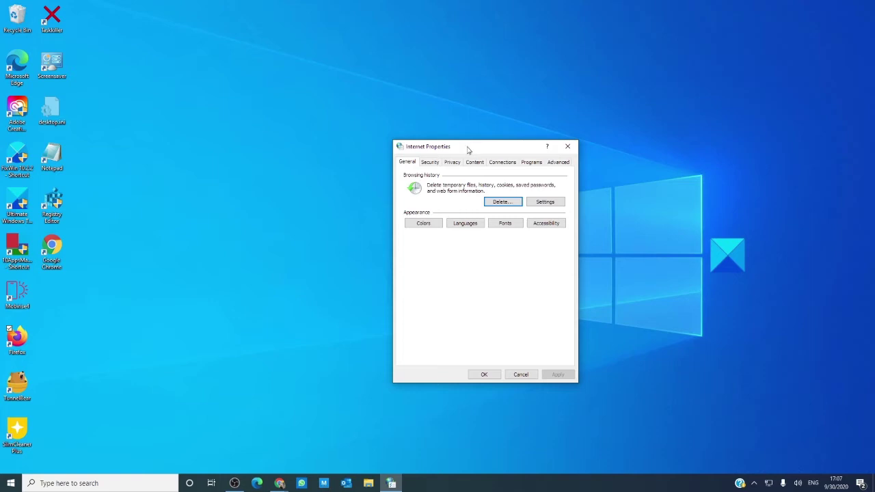
# View the website list of the Trusted sites security zone in Internet Properties and close the list.
pyautogui.click(430, 164)
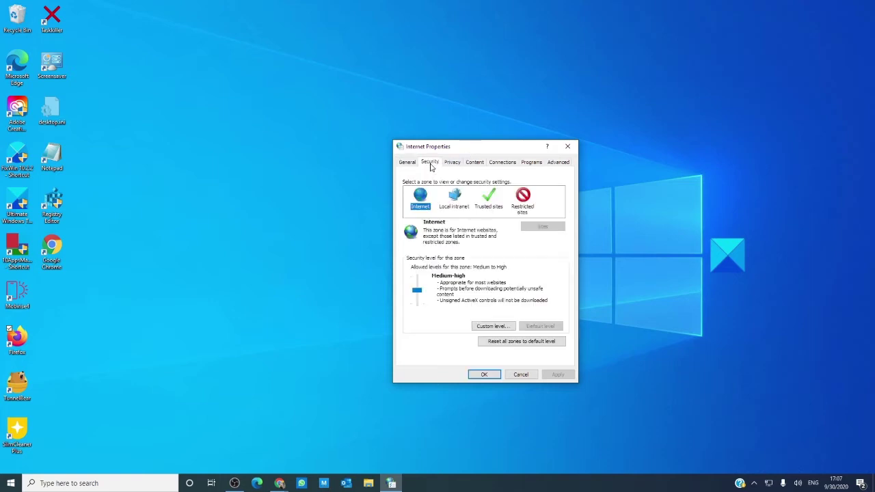
pyautogui.click(489, 197)
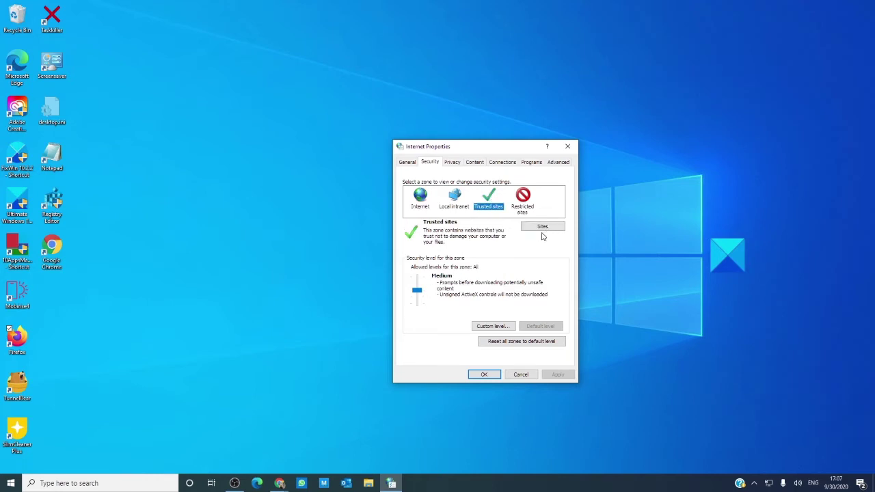
pyautogui.click(543, 227)
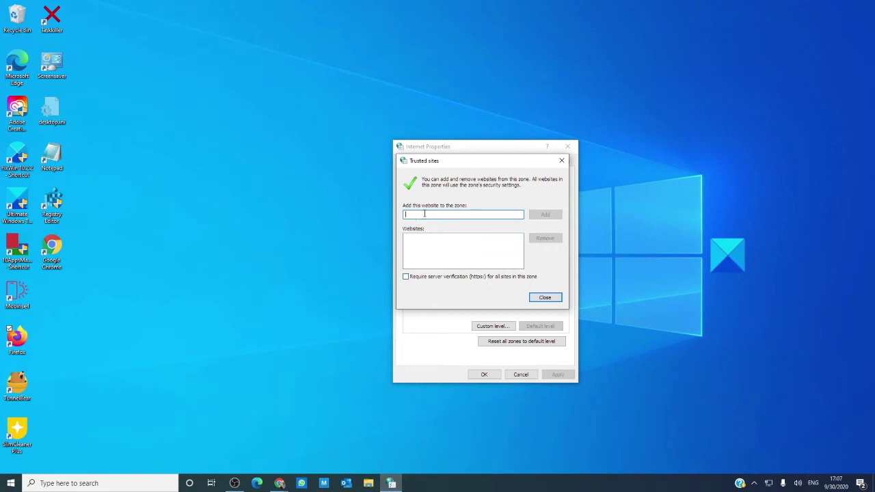
pyautogui.click(541, 298)
pyautogui.click(544, 298)
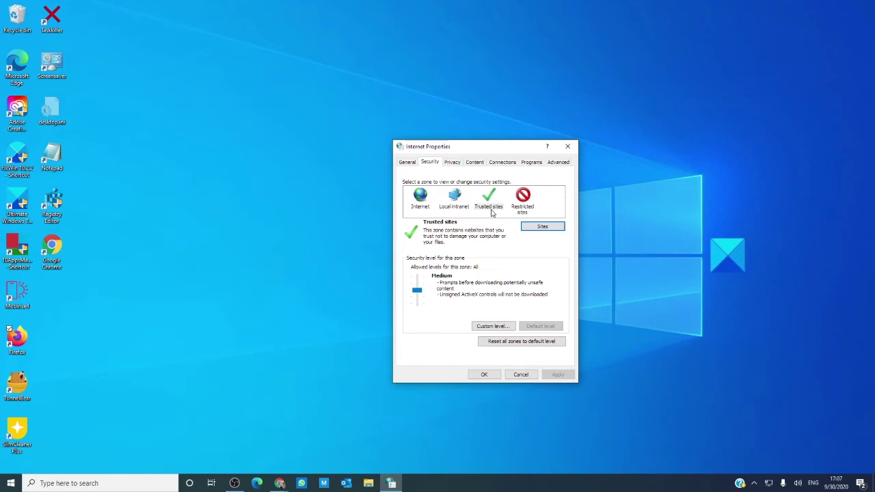
# Check the website list of the Restricted sites zone and close Internet Properties.
pyautogui.click(524, 200)
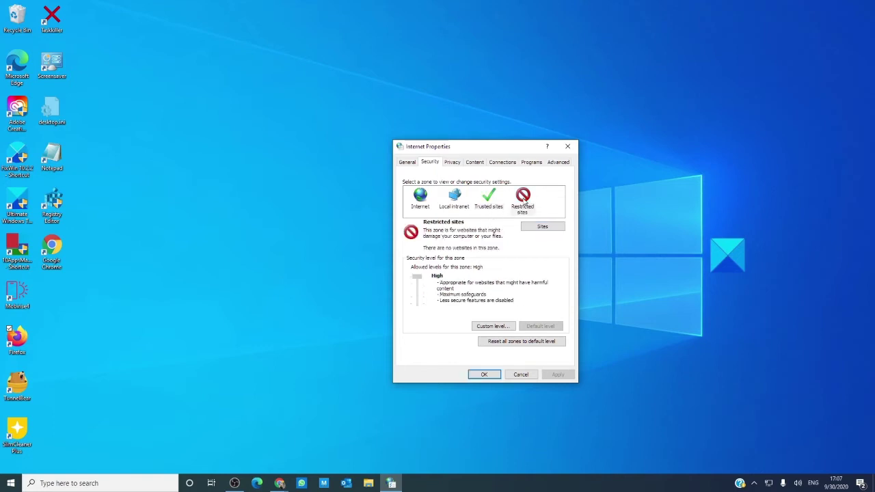
pyautogui.click(536, 227)
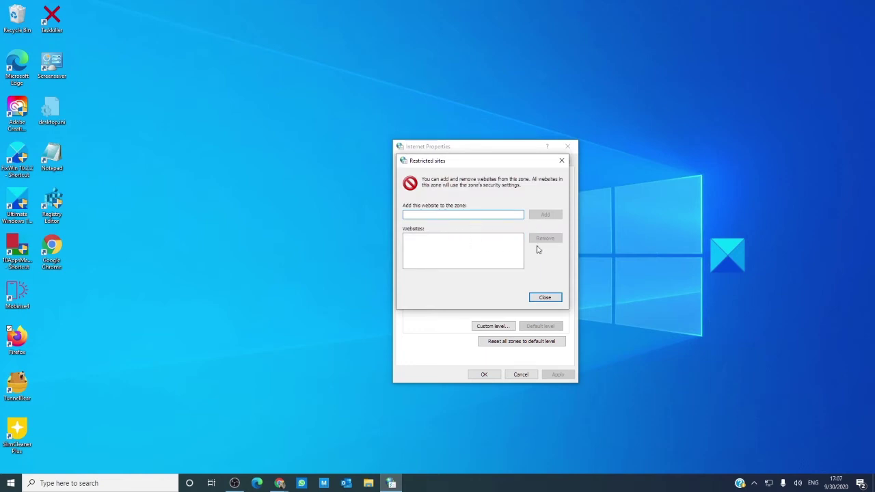
pyautogui.click(545, 298)
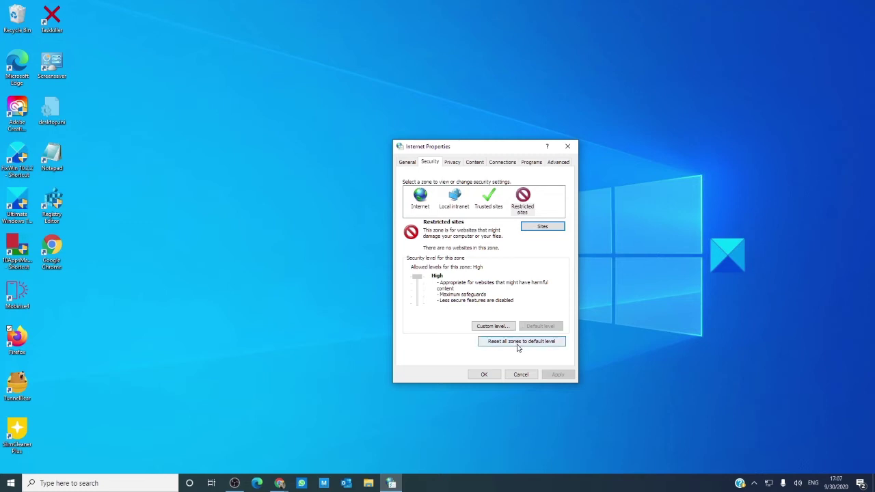
pyautogui.click(566, 148)
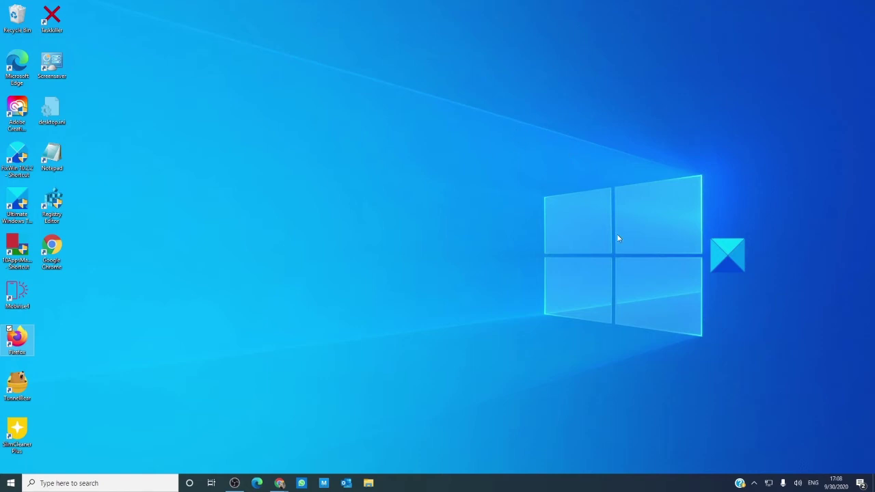
# Reopen Internet Properties, check the proxy options in the LAN settings of its connections, and close the dialog.
pyautogui.moveTo(834, 486)
pyautogui.click(97, 484)
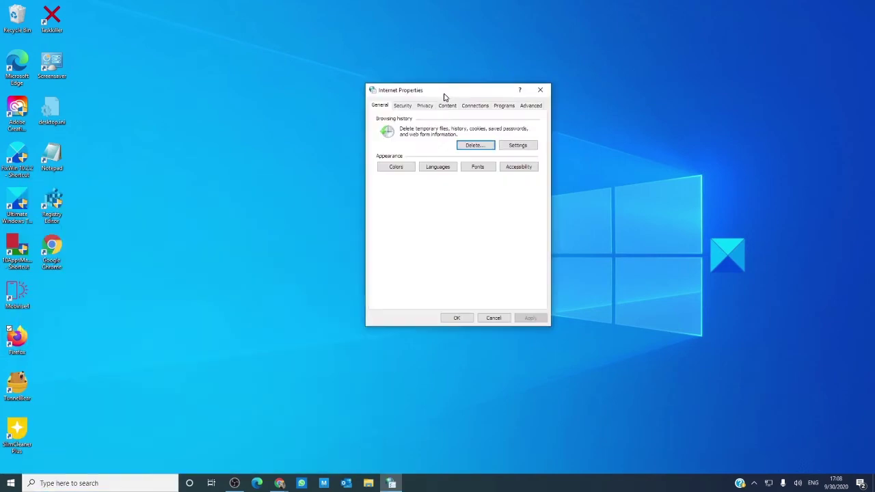
pyautogui.moveTo(445, 95); pyautogui.dragTo(449, 93)
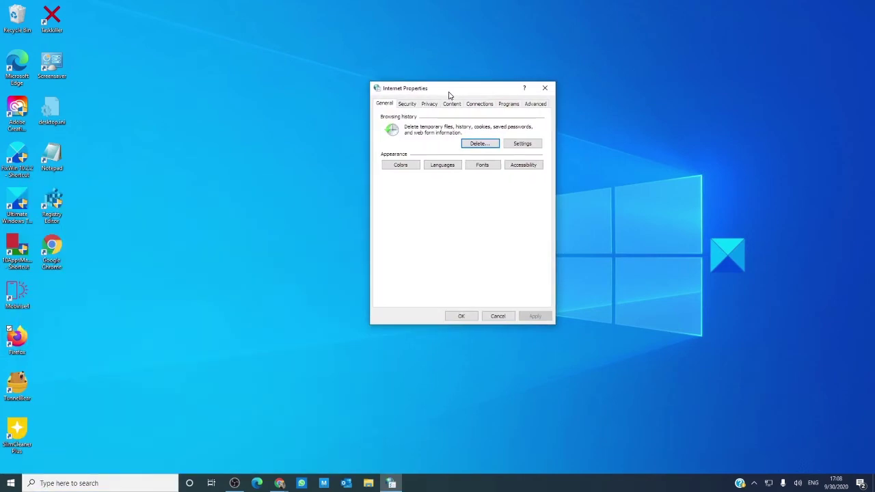
pyautogui.click(479, 103)
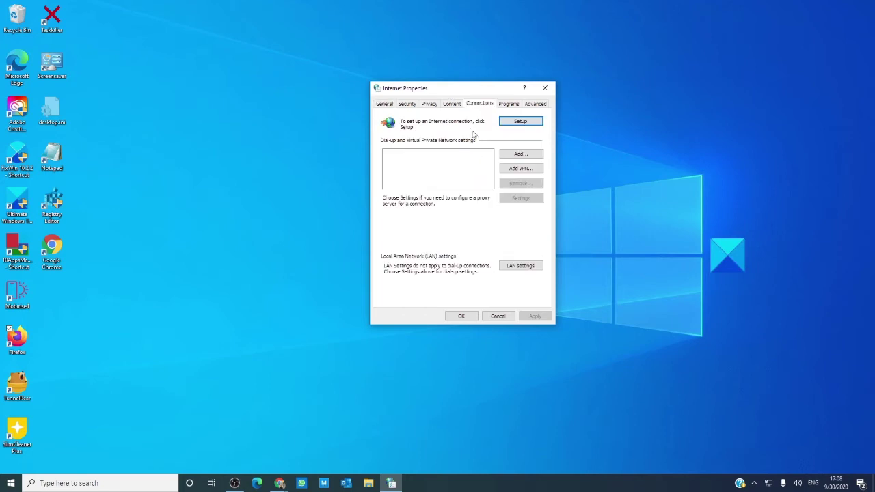
pyautogui.click(519, 268)
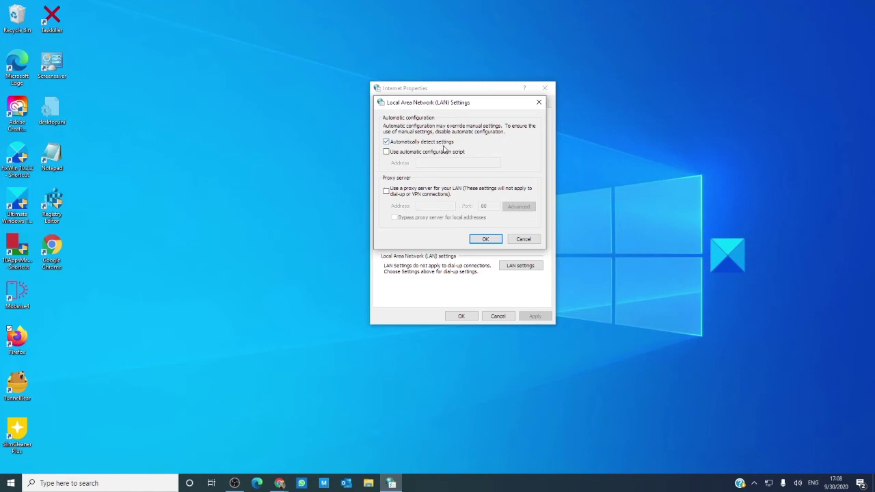
pyautogui.click(488, 239)
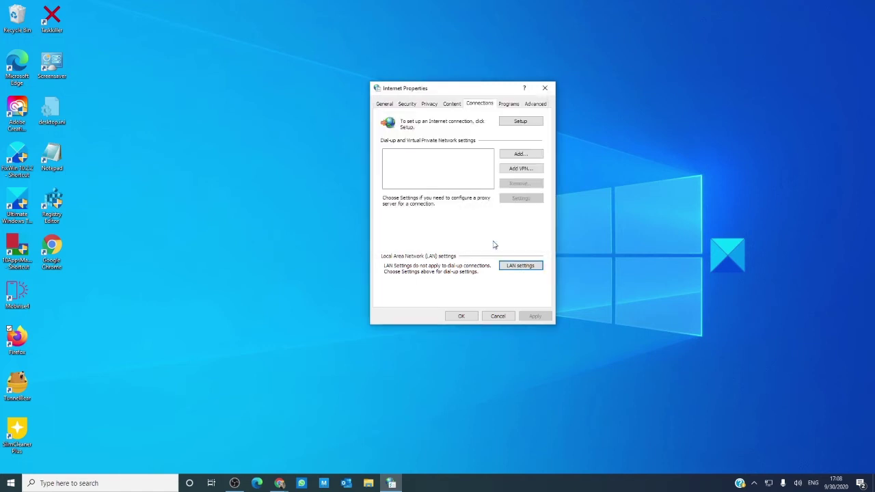
pyautogui.click(541, 89)
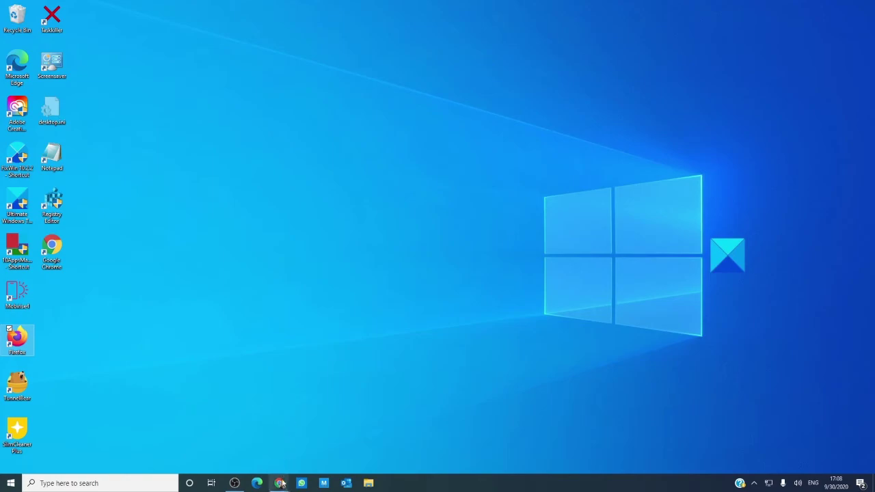
# Switch to Google Chrome, open its settings, and expand the advanced options to reach Reset and clean up.
pyautogui.moveTo(280, 482)
pyautogui.click(305, 460)
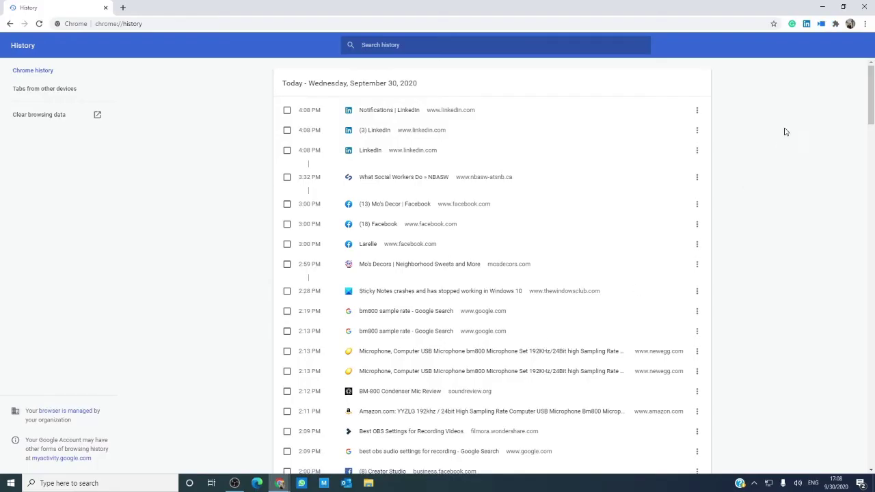
pyautogui.click(866, 24)
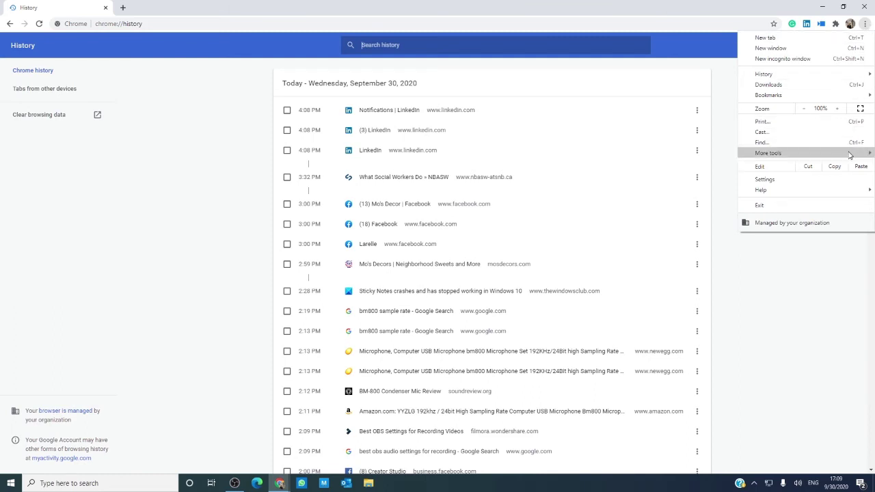
pyautogui.moveTo(850, 154)
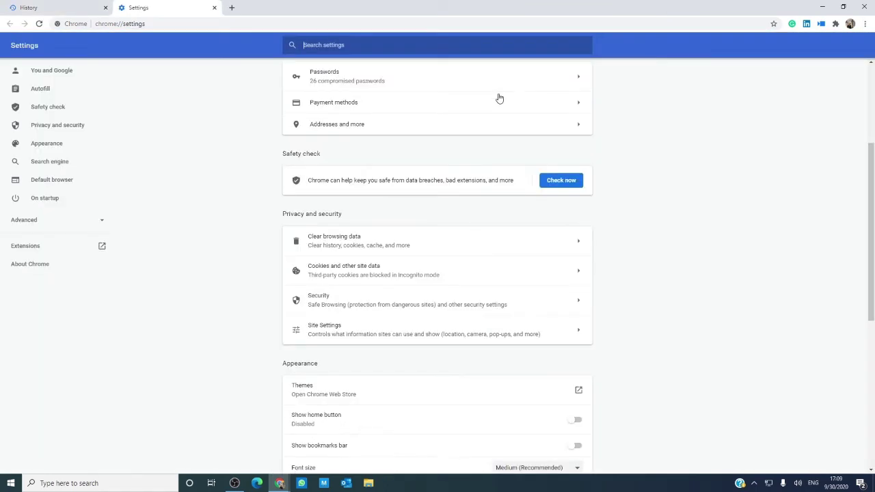
pyautogui.scroll(-6, 498, 98)
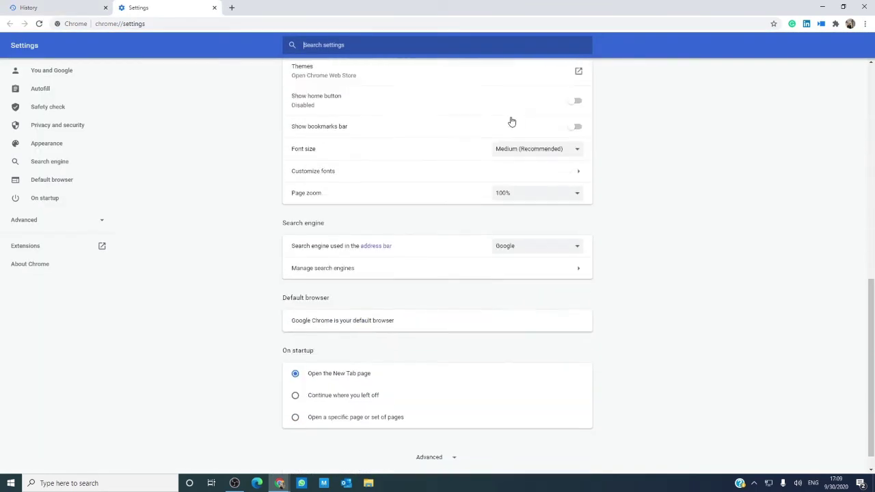
pyautogui.scroll(1, 463, 455)
pyautogui.scroll(-1, 453, 441)
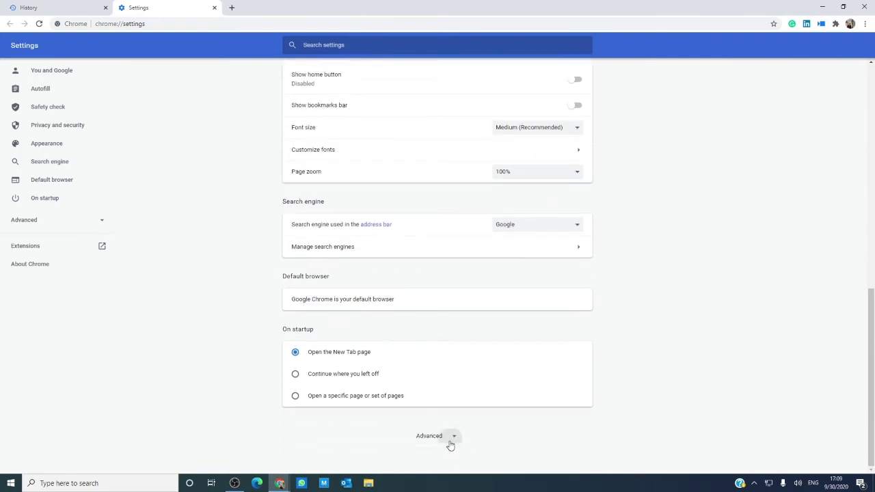
pyautogui.click(448, 439)
pyautogui.scroll(-3, 612, 354)
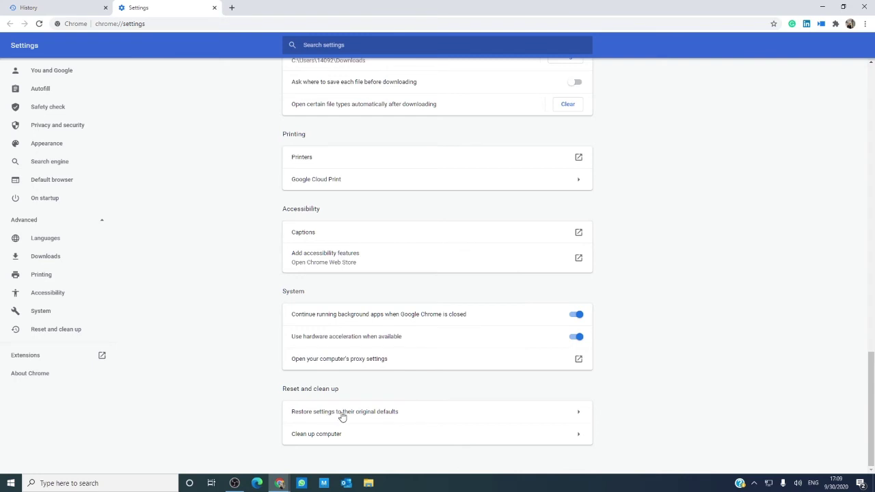
# View the confirmation for restoring Chrome's settings to their original defaults, cancel the reset, and close Chrome.
pyautogui.click(577, 413)
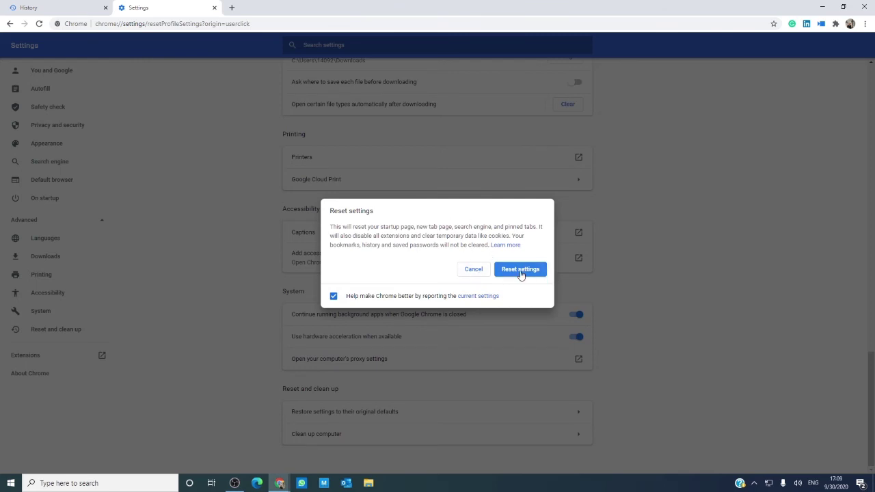
pyautogui.click(468, 271)
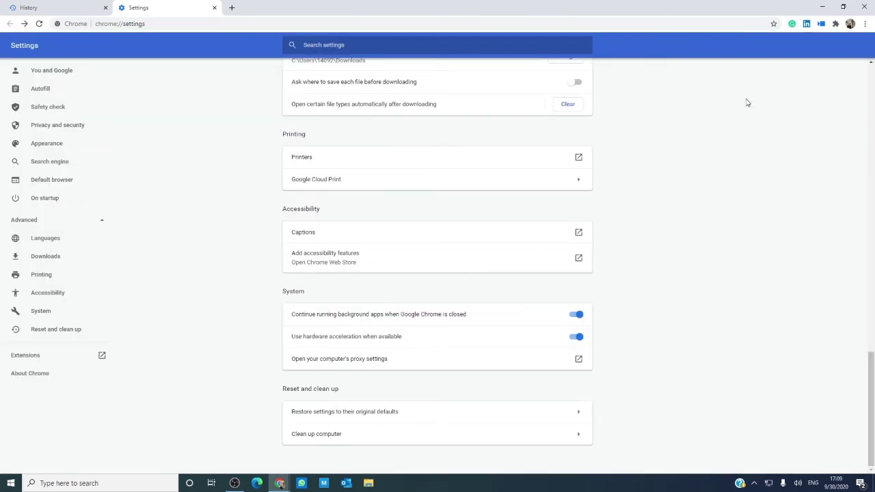
pyautogui.click(865, 8)
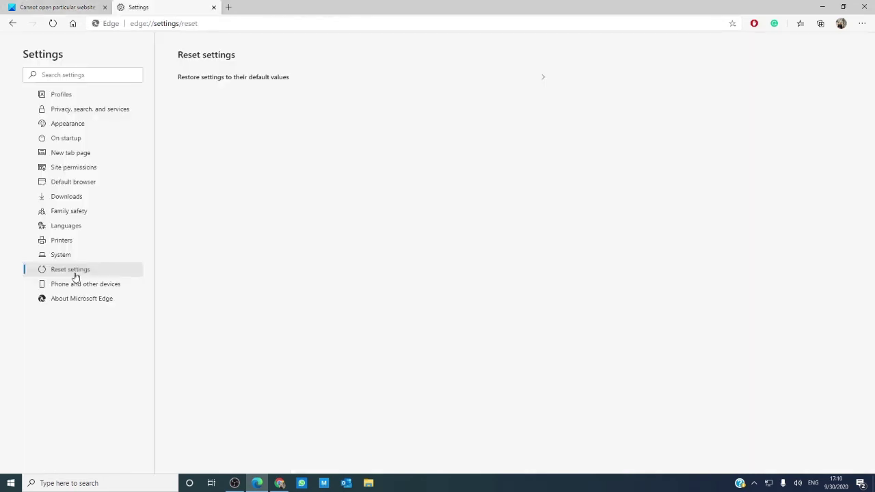
# View the confirmation for restoring Microsoft Edge's settings to their default values and cancel the reset.
pyautogui.click(240, 83)
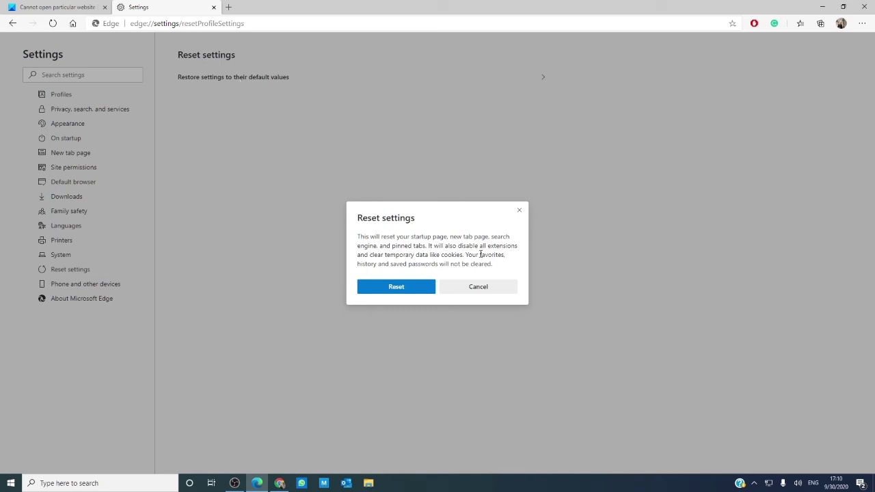
pyautogui.click(482, 291)
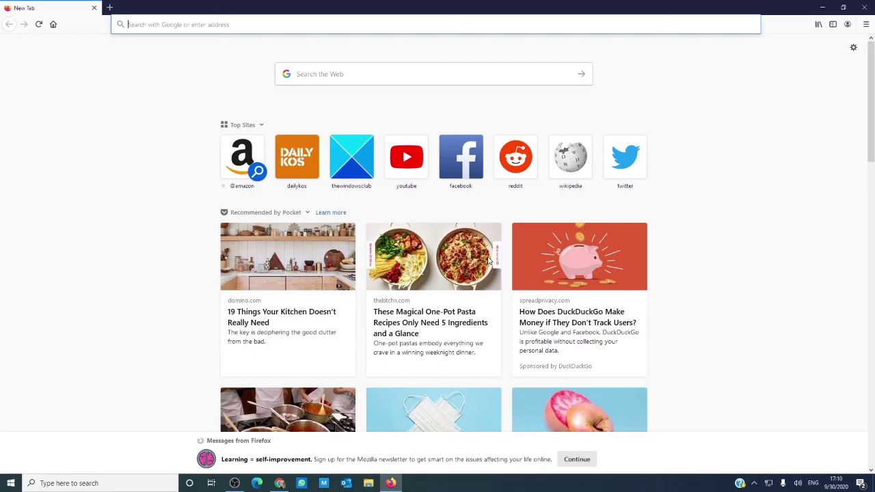
# In Firefox, open the Troubleshooting Information page from the help options, locate the Refresh Firefox option, and close the browser.
pyautogui.click(865, 26)
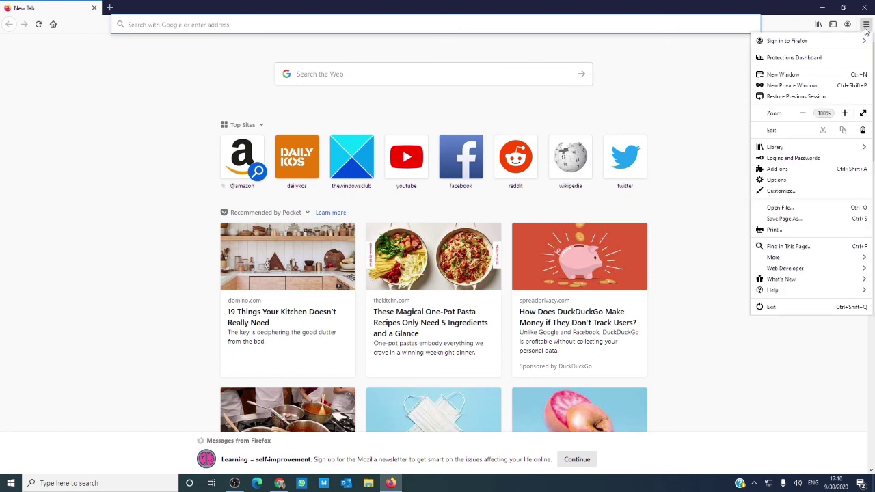
pyautogui.click(822, 293)
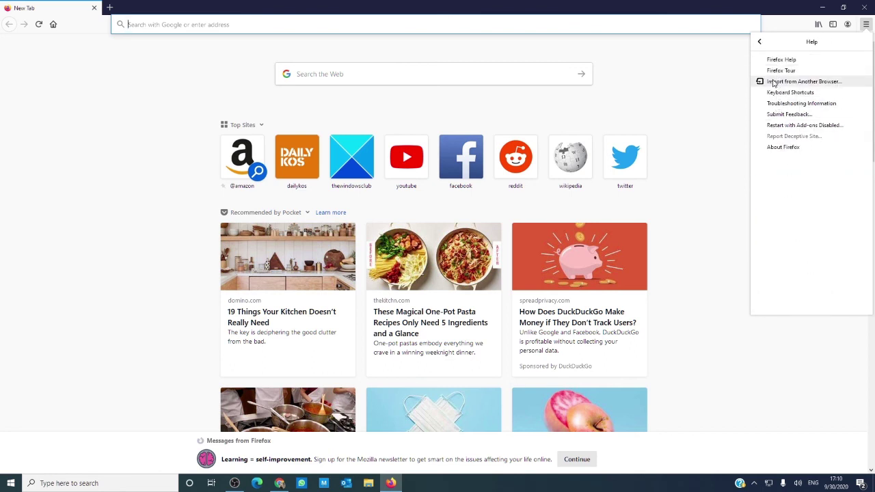
pyautogui.click(787, 103)
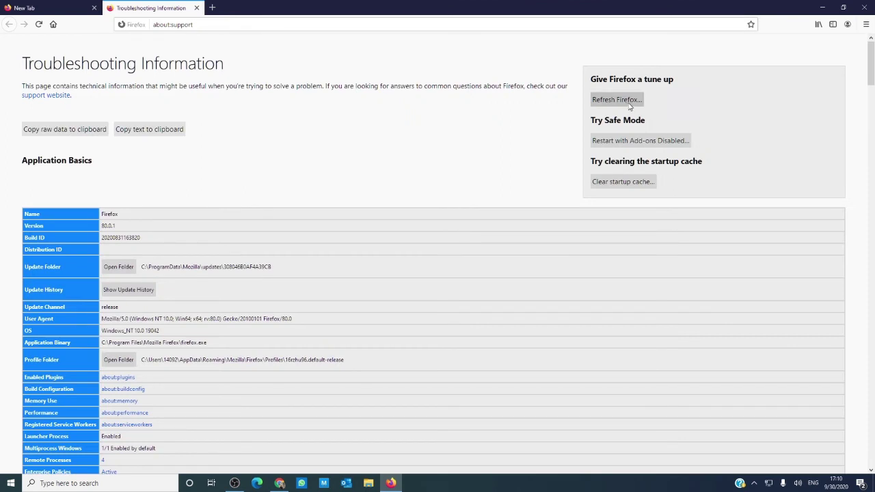
pyautogui.click(865, 10)
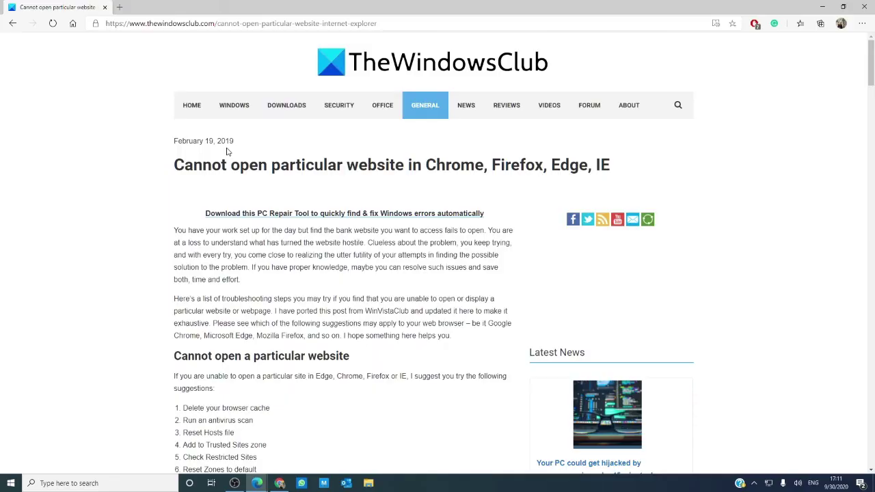